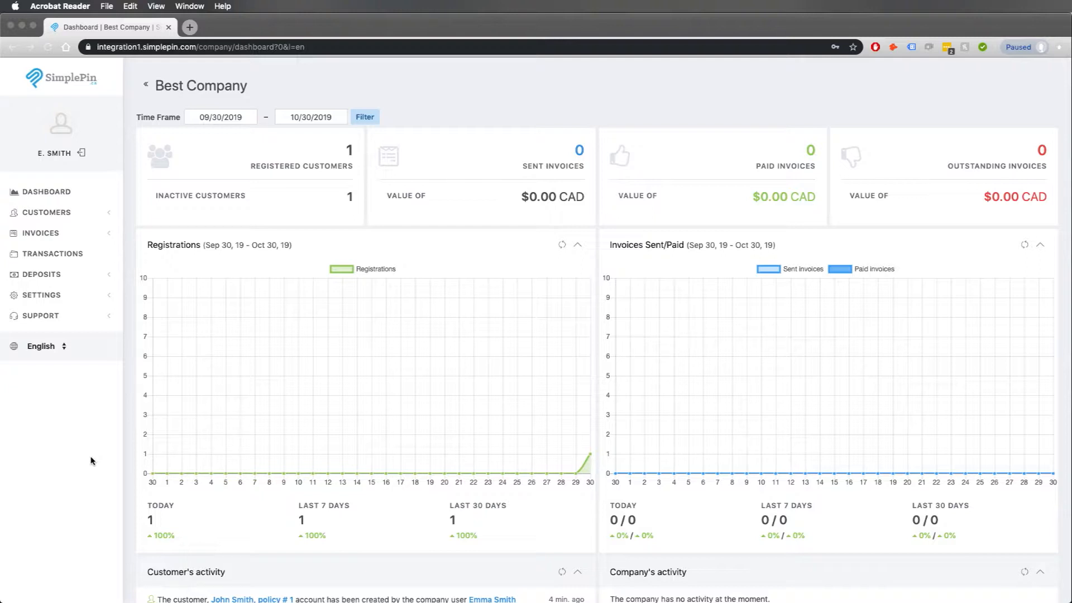
# - Open the customer's record for editing from the customer list and start adding an invoice from it
pyautogui.click(108, 215)
pyautogui.click(108, 215)
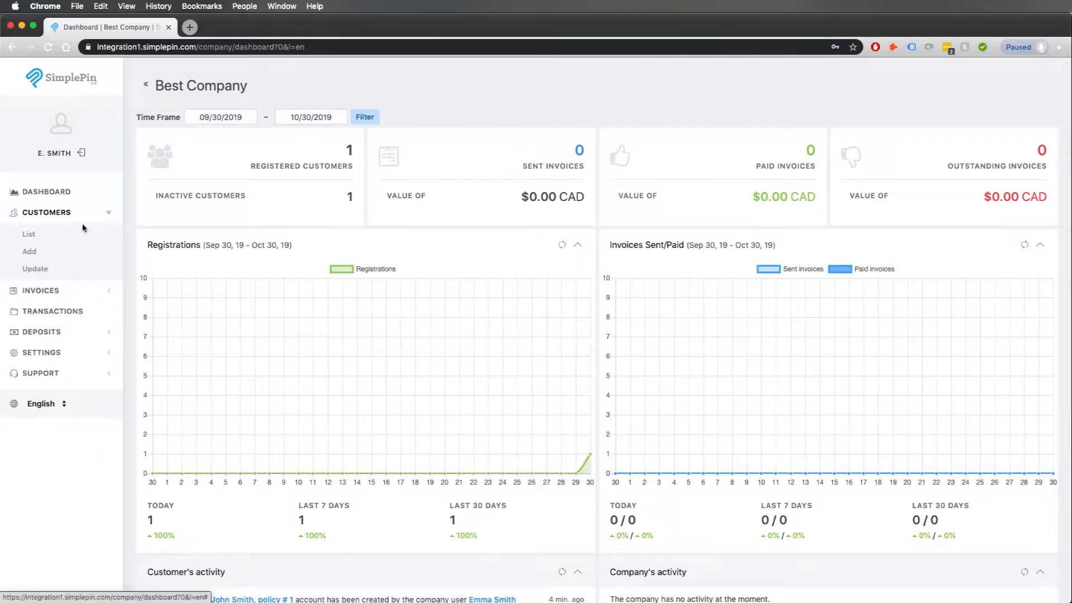
pyautogui.click(68, 233)
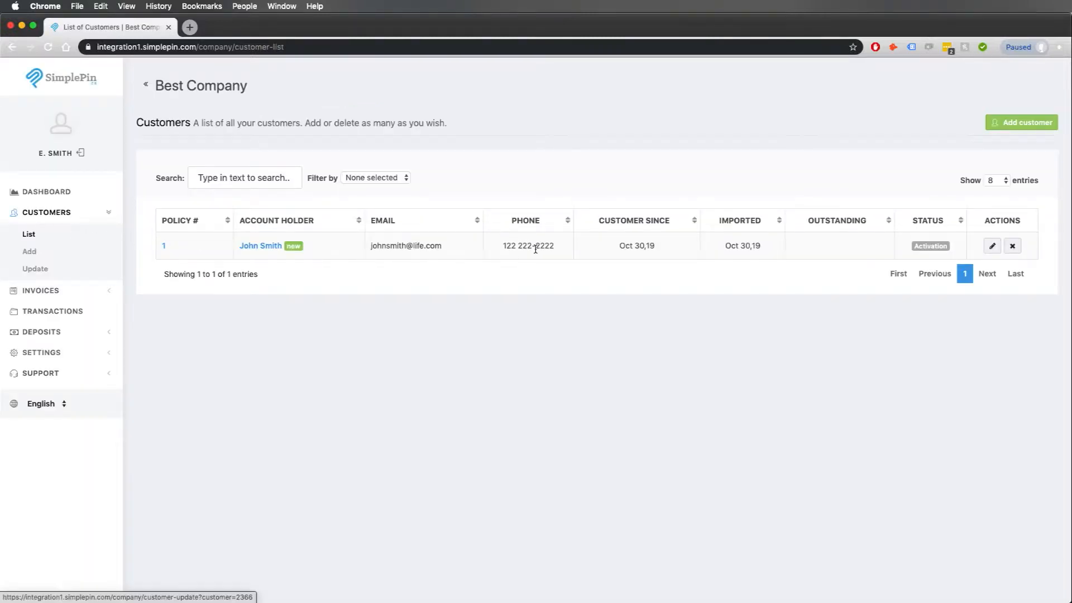
pyautogui.click(990, 247)
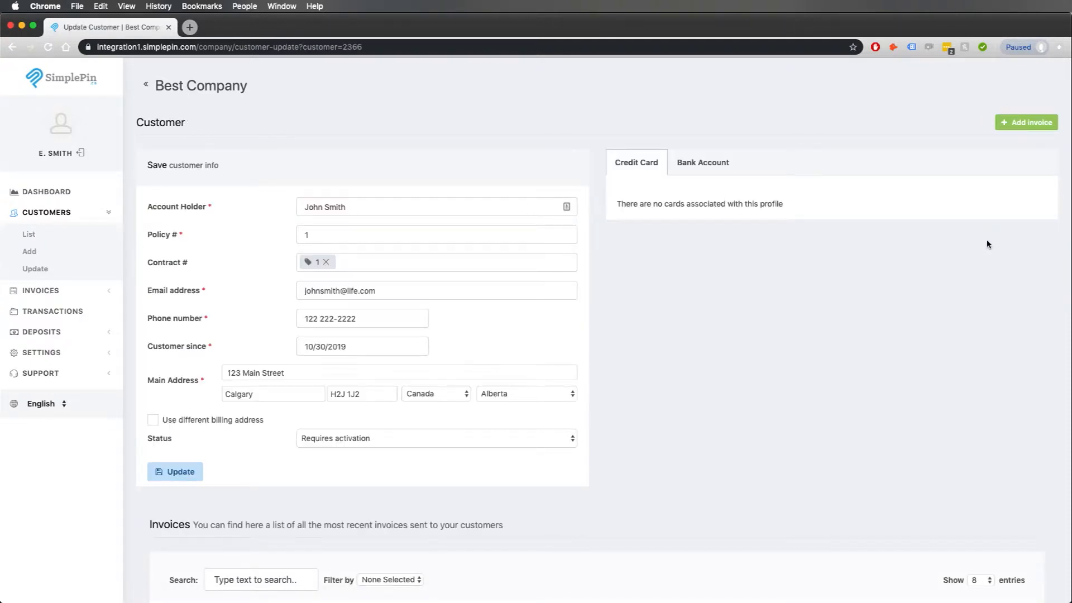
pyautogui.click(1037, 126)
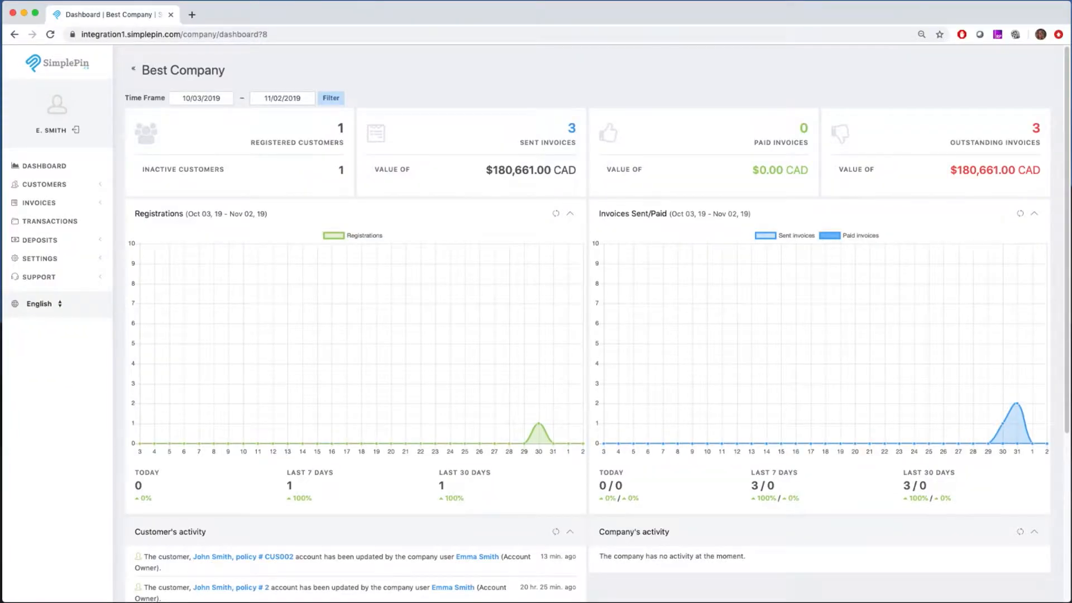
# - Start a new invoice and assign it to the existing customer found by searching for "S"
pyautogui.click(35, 204)
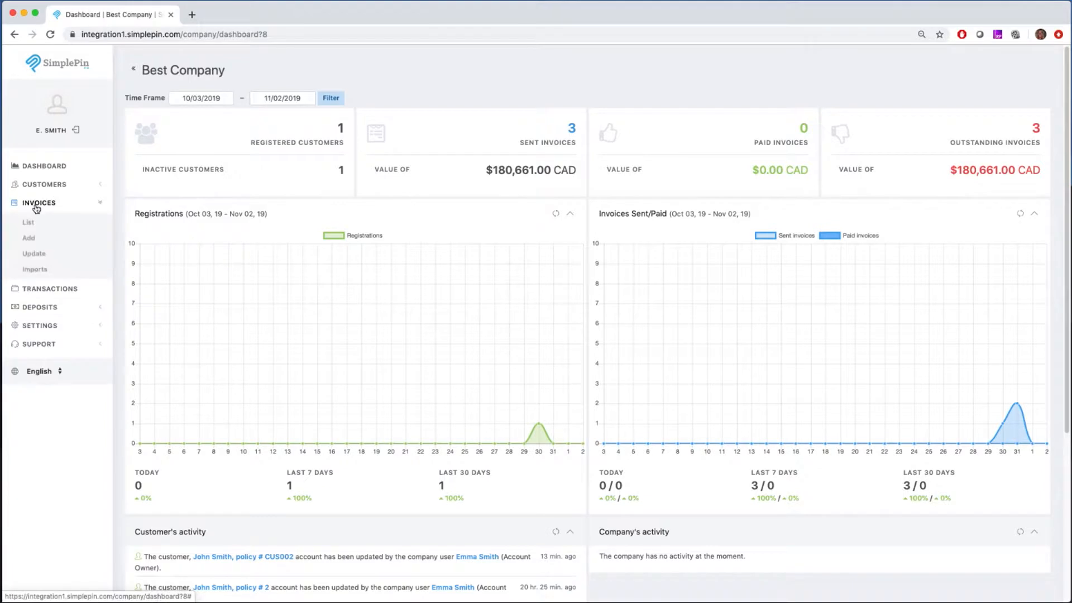
pyautogui.click(34, 240)
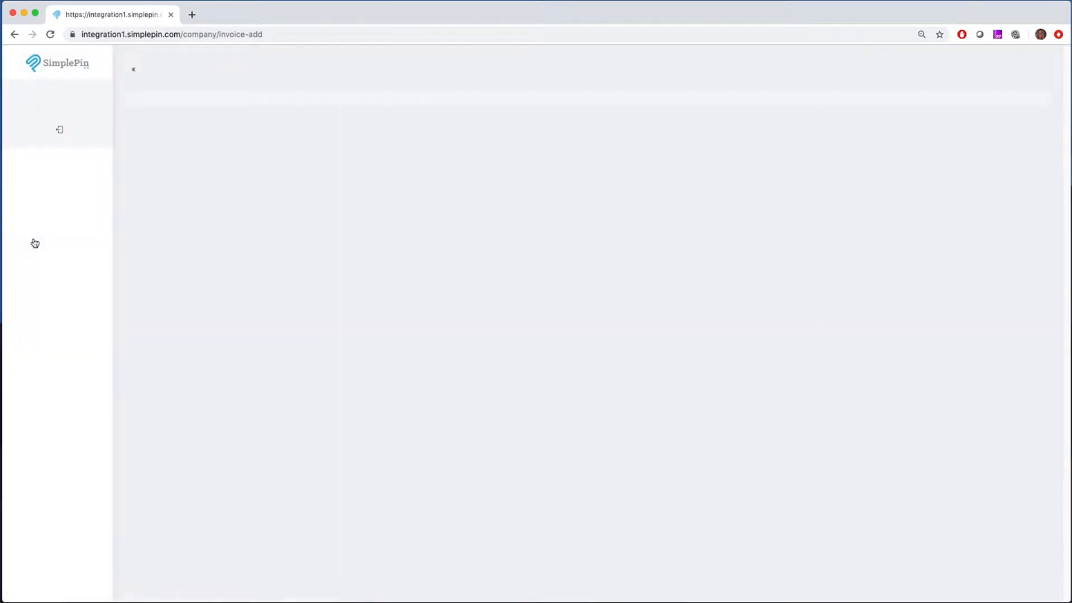
pyautogui.click(233, 143)
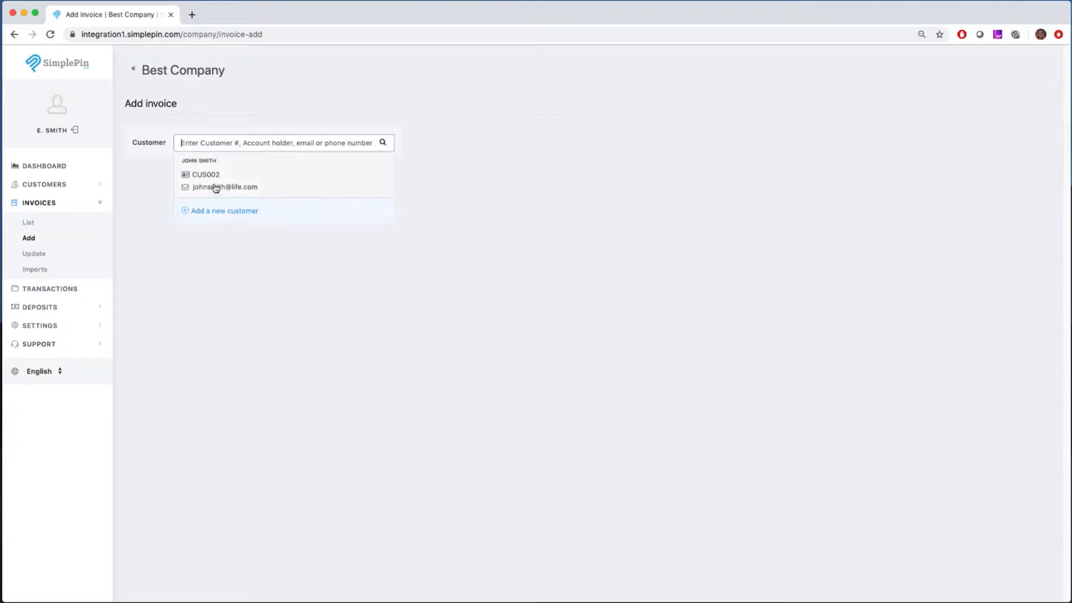
pyautogui.click(223, 144)
pyautogui.write('S')
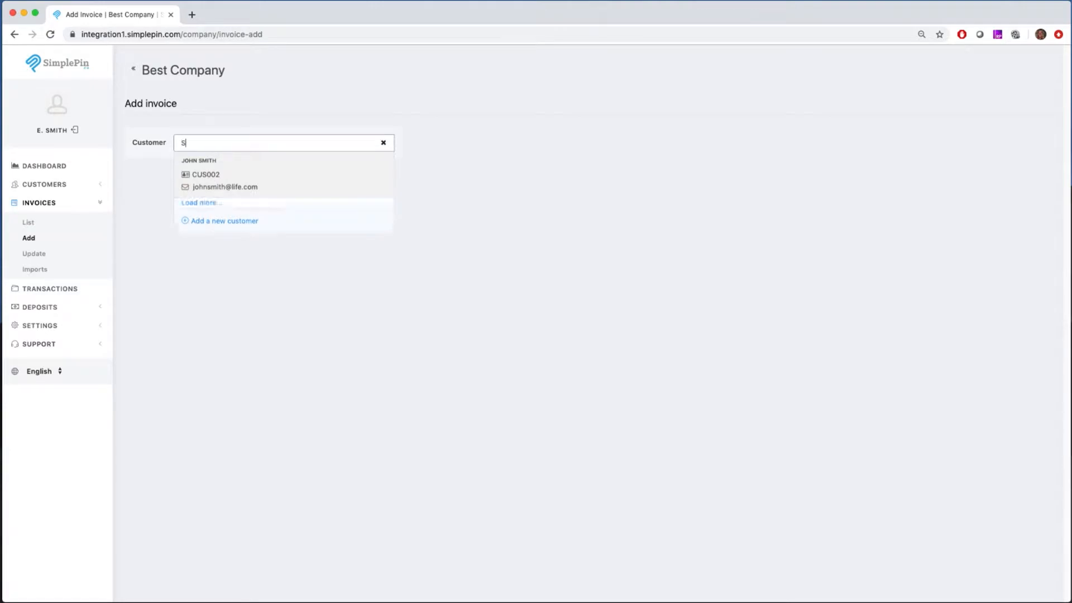
pyautogui.click(213, 186)
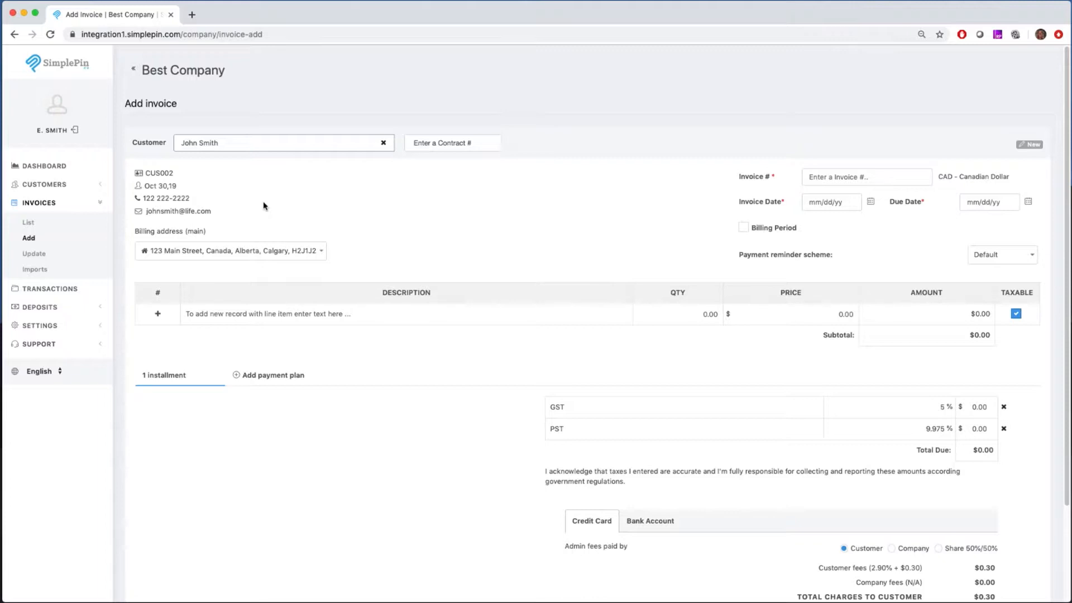
# - Enter INV009 as the invoice number and set both the invoice date and the due date to 11/02/2019
pyautogui.click(850, 176)
pyautogui.write('INV009')
pyautogui.click(870, 203)
pyautogui.click(911, 257)
pyautogui.click(989, 202)
pyautogui.click(974, 257)
# - Enable the billing period and set it from 11/01/2019 to 11/30/2019
pyautogui.click(743, 227)
pyautogui.click(831, 227)
pyautogui.click(892, 283)
pyautogui.click(922, 227)
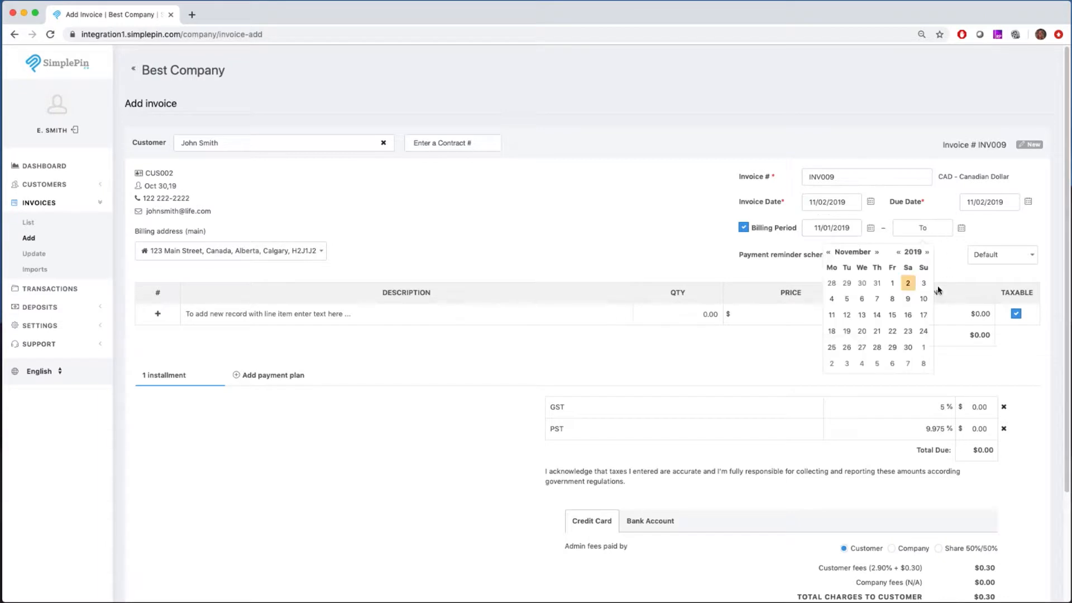
pyautogui.click(908, 347)
# - Add the line item "Product 1" with quantity 1 and price $100
pyautogui.click(239, 314)
pyautogui.write('Product')
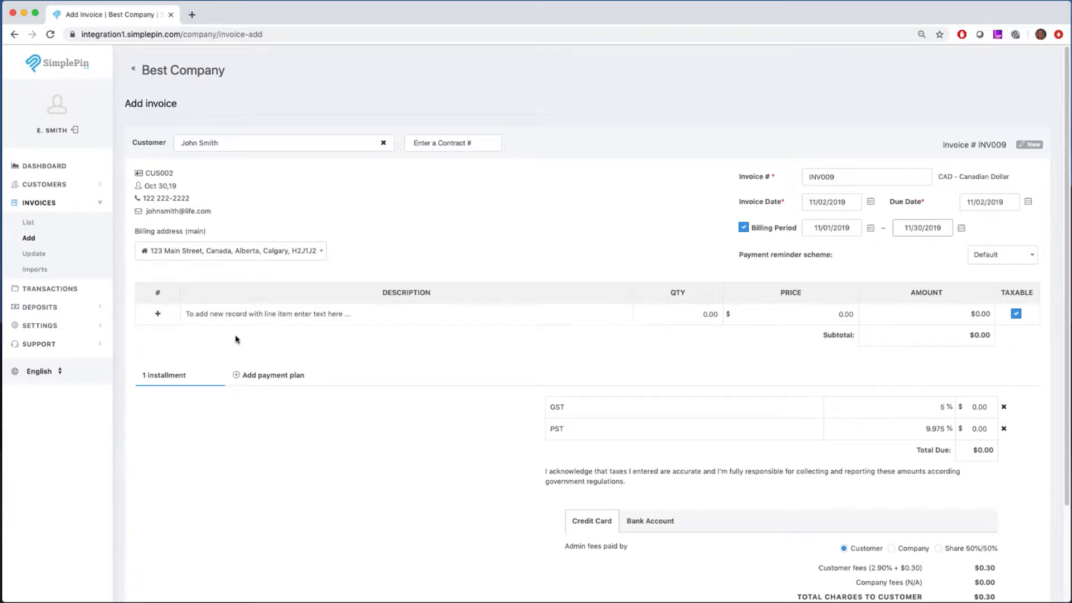
pyautogui.click(238, 314)
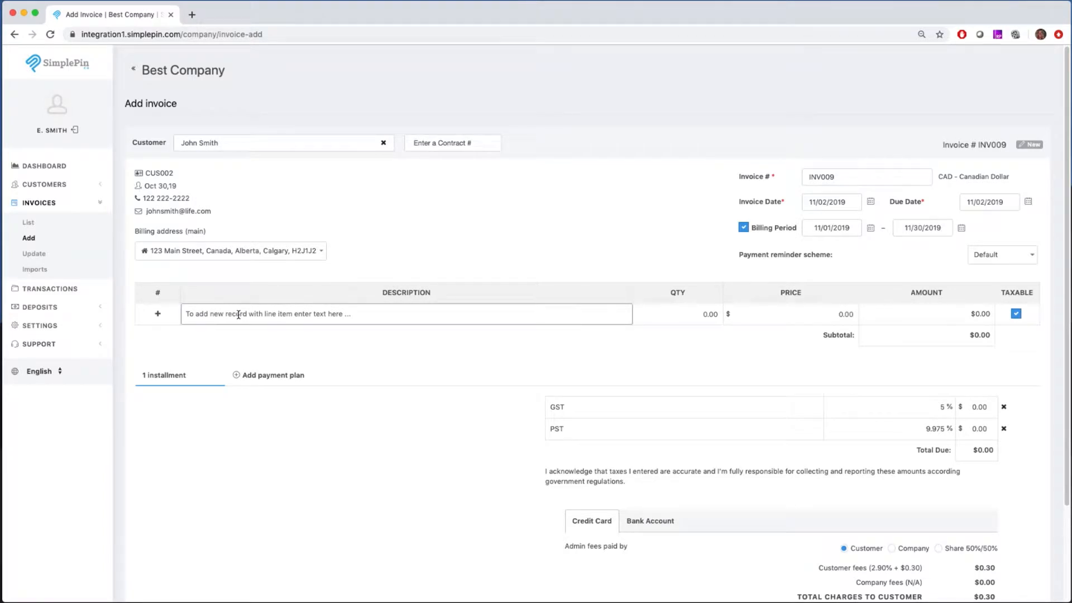
pyautogui.write('Product 1')
pyautogui.press('Tab')
pyautogui.write('1')
pyautogui.press('Tab')
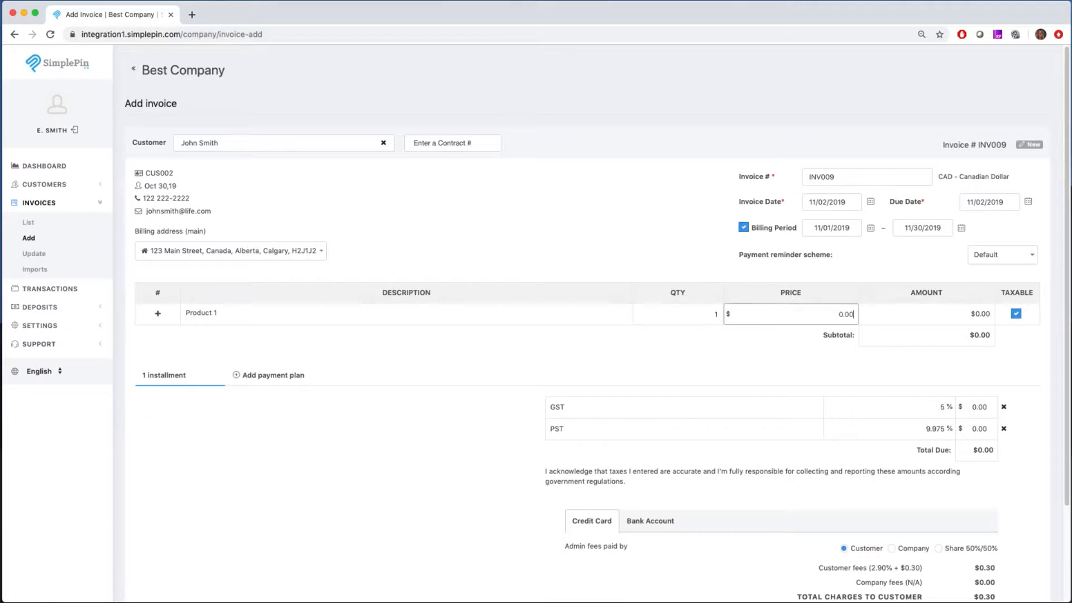
pyautogui.write('100')
pyautogui.press('Return')
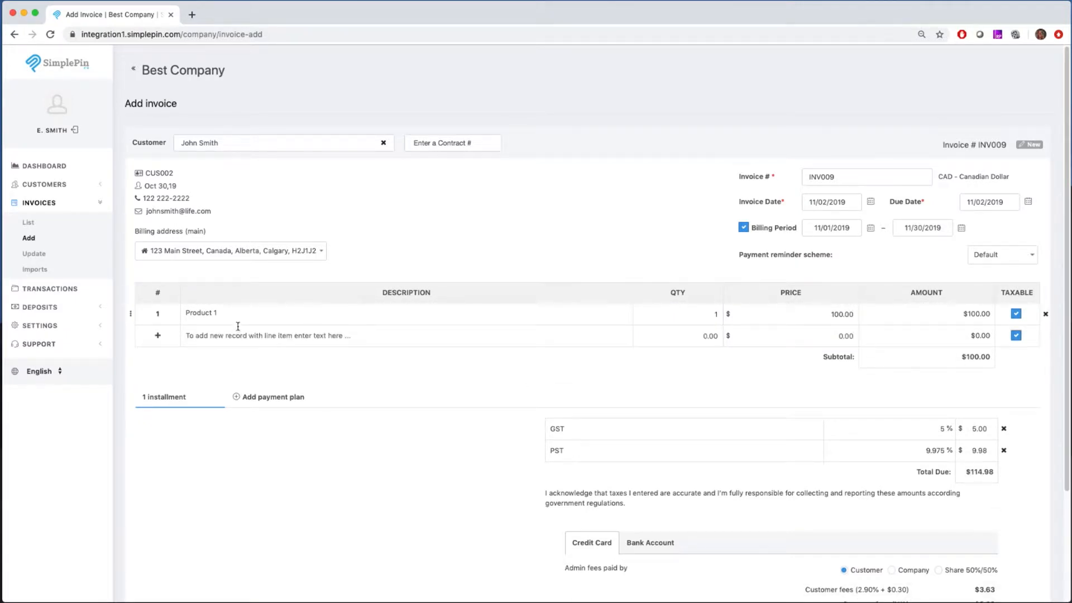
# - Add a second line item "Product" with quantity 1 and price $200
pyautogui.click(222, 333)
pyautogui.write('Product')
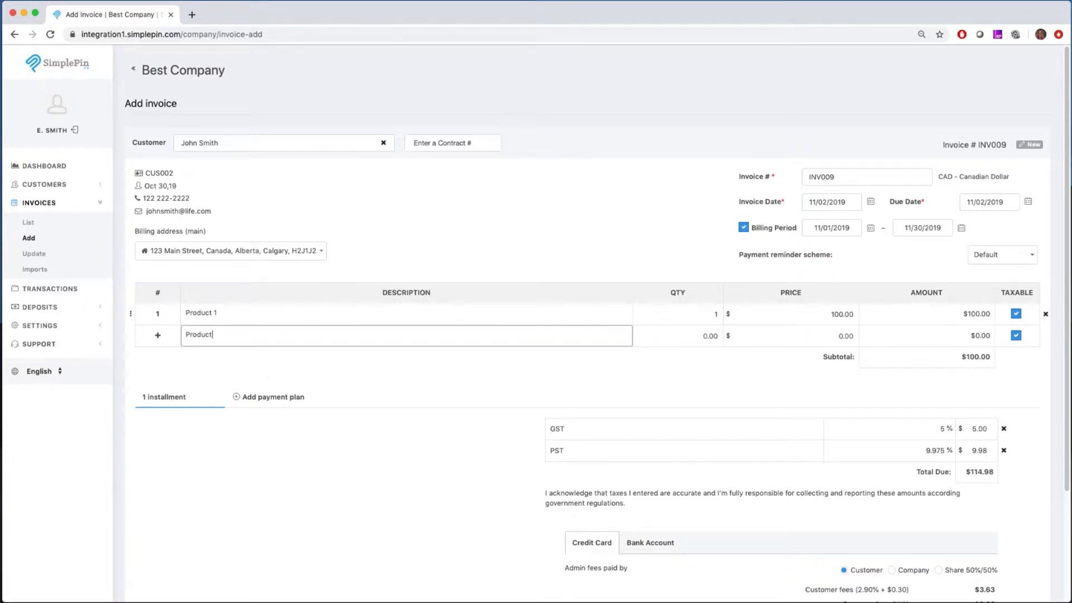
pyautogui.press('Tab')
pyautogui.write('1')
pyautogui.press('Tab')
pyautogui.write('200')
pyautogui.press('Return')
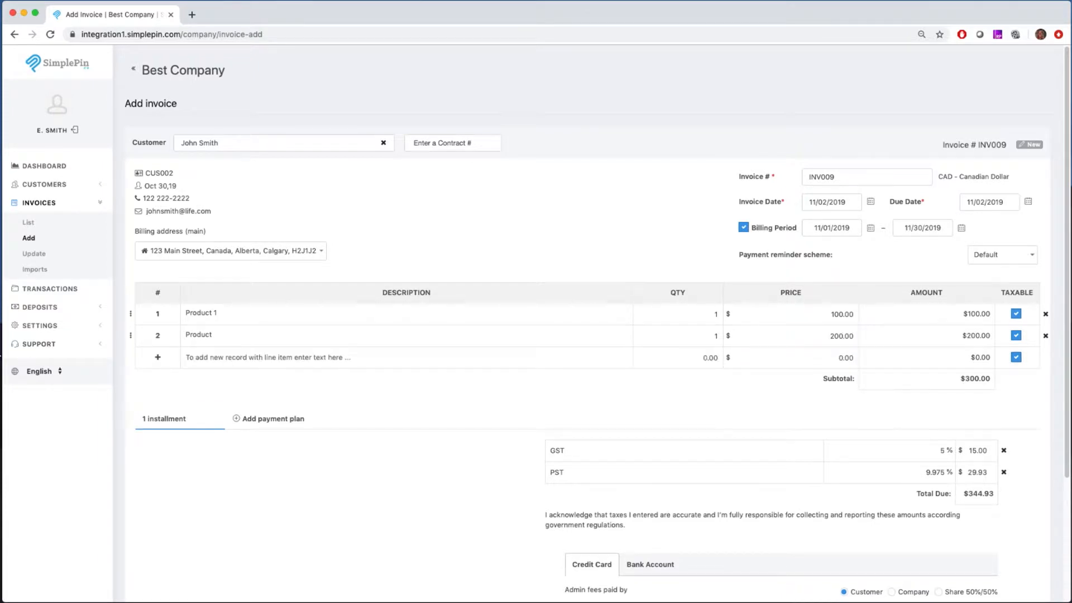
# - Add a third line item "Product 3" with quantity 1 and price $300
pyautogui.click(284, 353)
pyautogui.write('Product 3')
pyautogui.press('Tab')
pyautogui.write('1')
pyautogui.press('Tab')
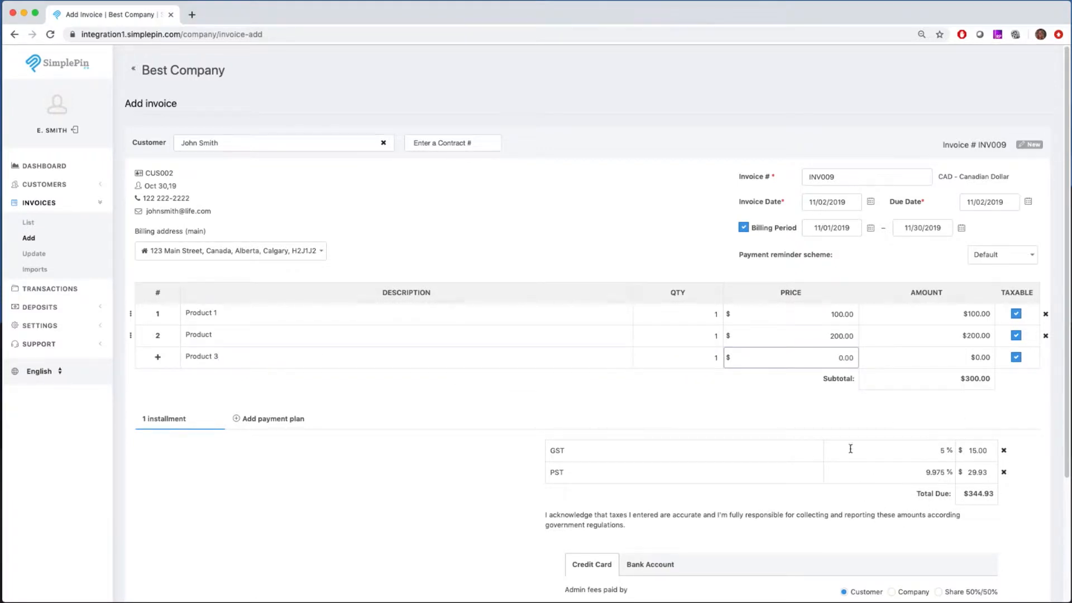
pyautogui.write('300')
pyautogui.press('Return')
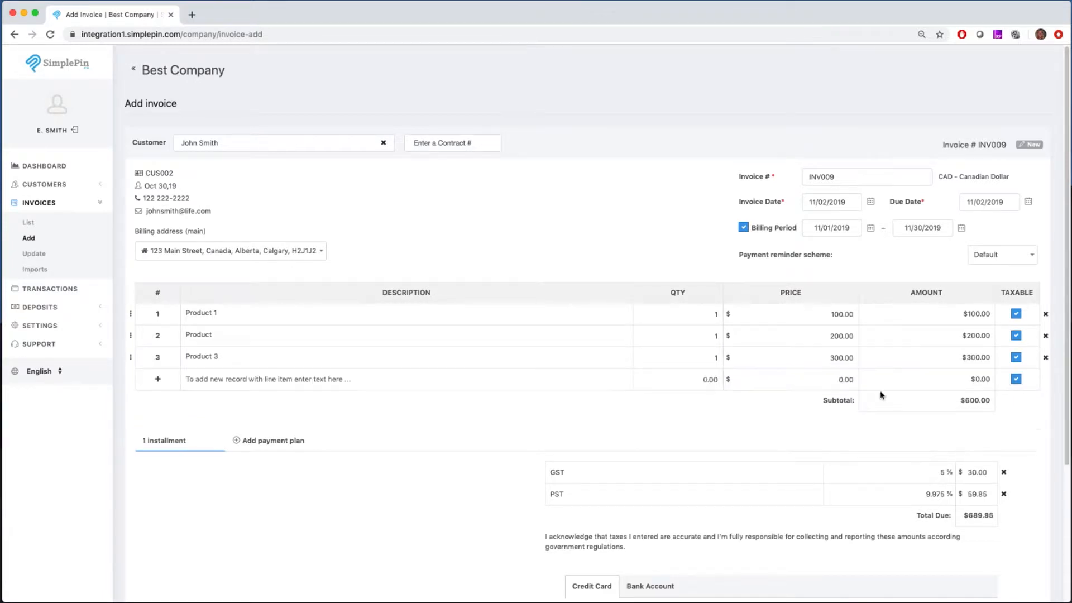
# - Examine the invoice's taxes and the credit card admin fees charged to the customer
pyautogui.scroll(-1, 855, 495)
pyautogui.scroll(-2, 855, 493)
pyautogui.scroll(-5, 855, 493)
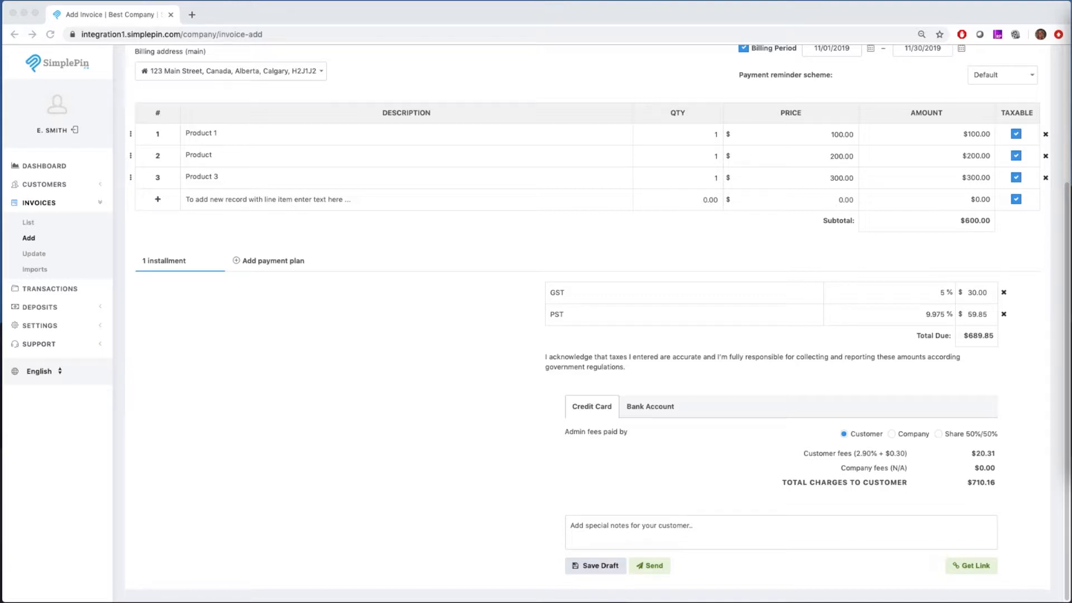
pyautogui.click(607, 412)
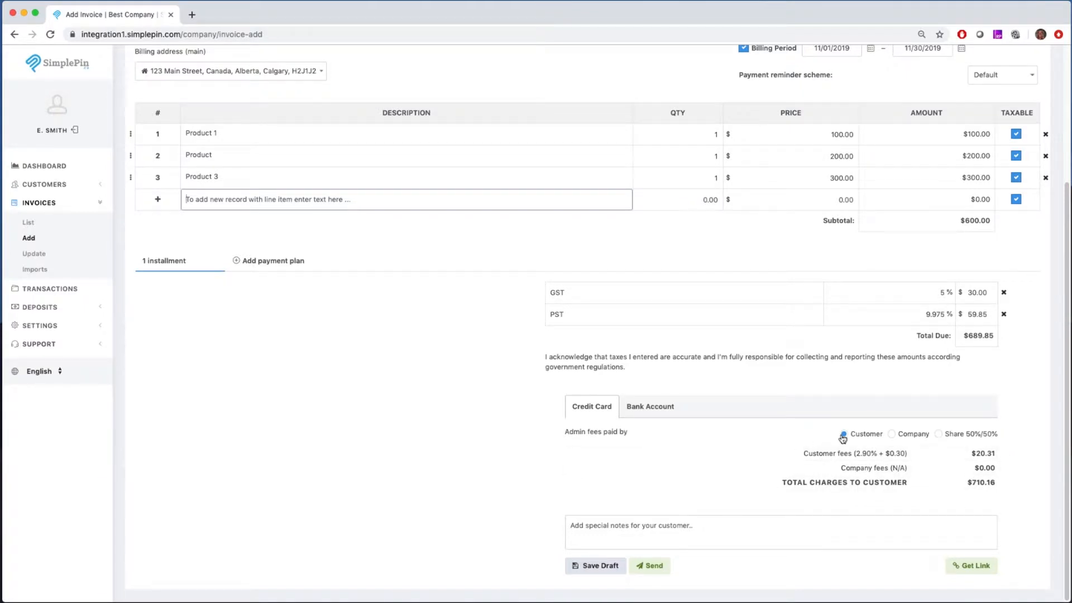
pyautogui.moveTo(853, 453); pyautogui.dragTo(907, 453)
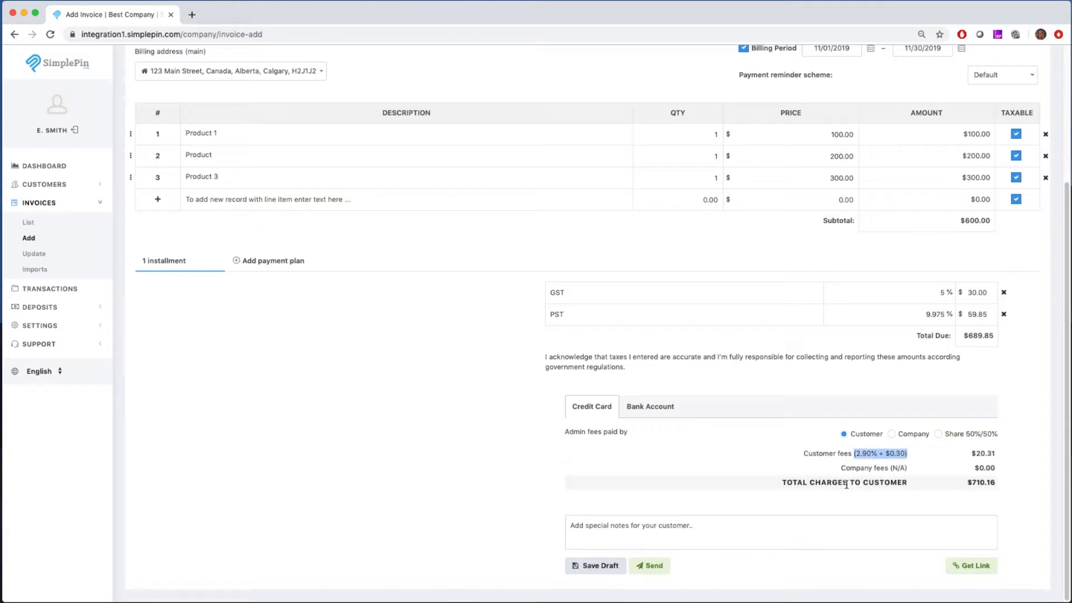
# - Compare the bank account admin fees for Company, Share 50%/50% and Customer, then return to the credit card fees
pyautogui.click(649, 406)
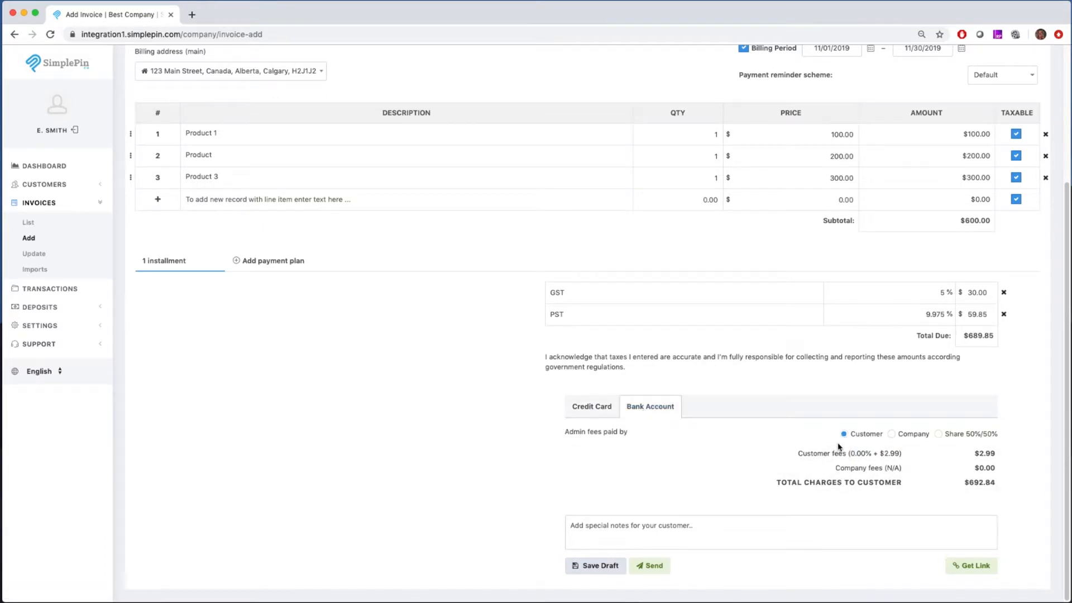
pyautogui.click(892, 437)
pyautogui.click(948, 440)
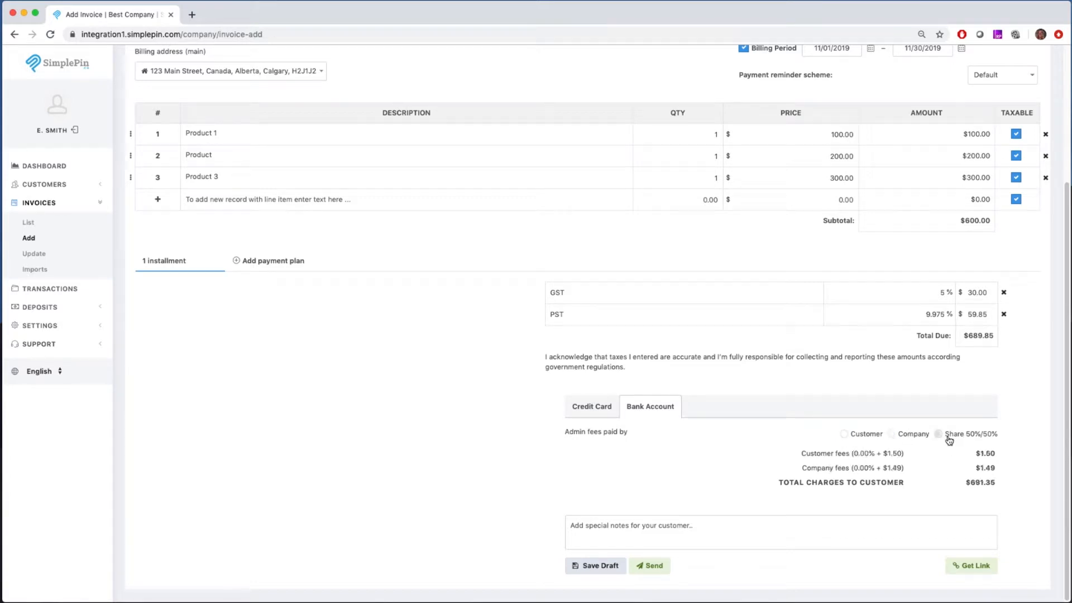
pyautogui.click(844, 434)
pyautogui.moveTo(974, 454); pyautogui.dragTo(996, 452)
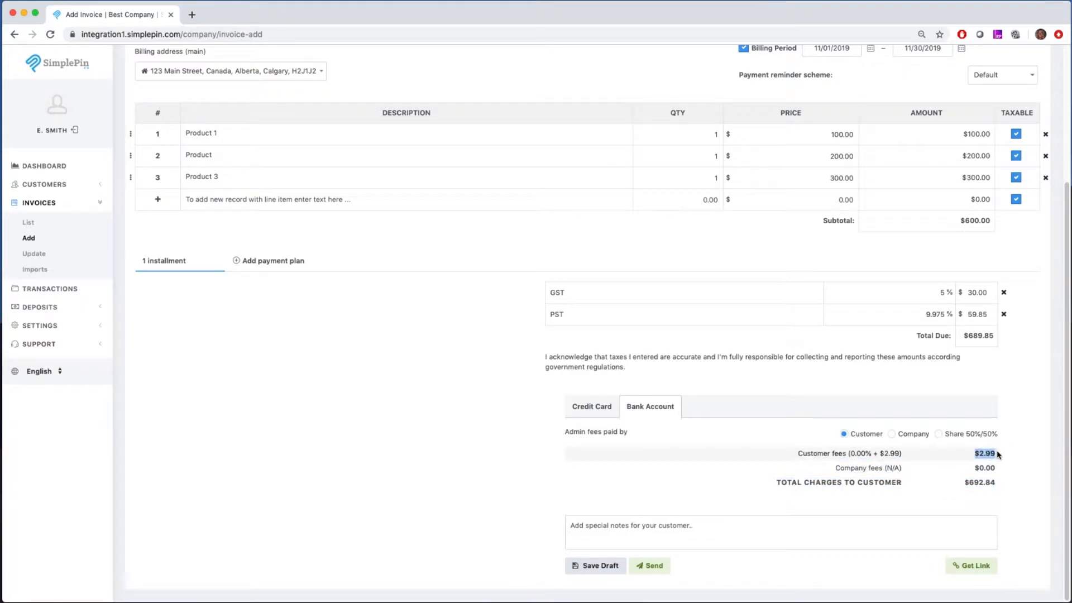
pyautogui.click(586, 407)
# - Add the customer note "Hello" and send the invoice
pyautogui.click(597, 531)
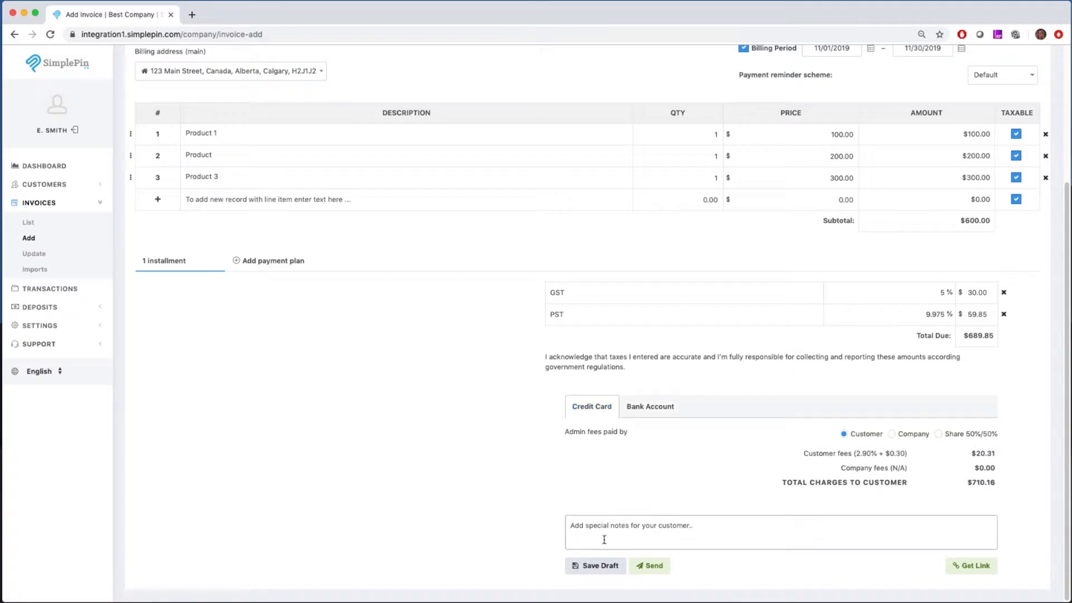
pyautogui.write('Hello')
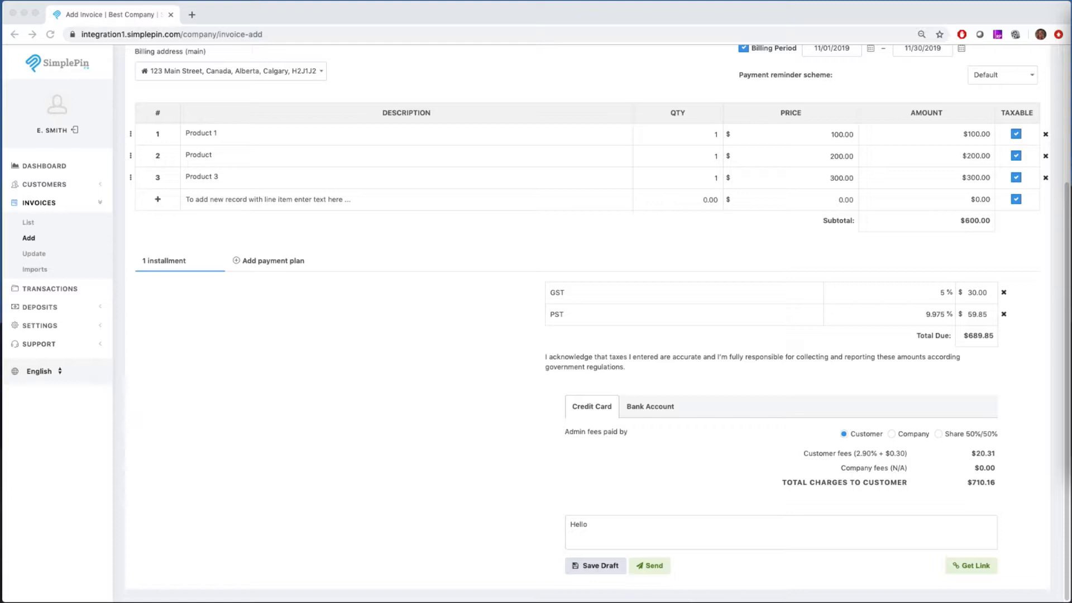
pyautogui.click(651, 566)
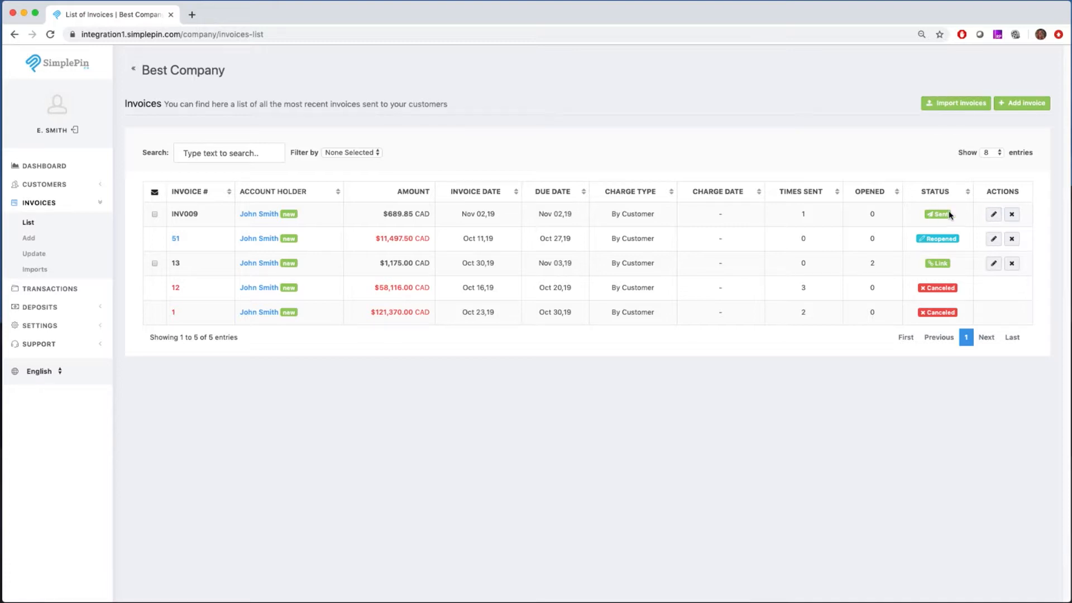
# - Open the sent invoice INV009 from the invoice list and open its payment link sharing options
pyautogui.click(993, 215)
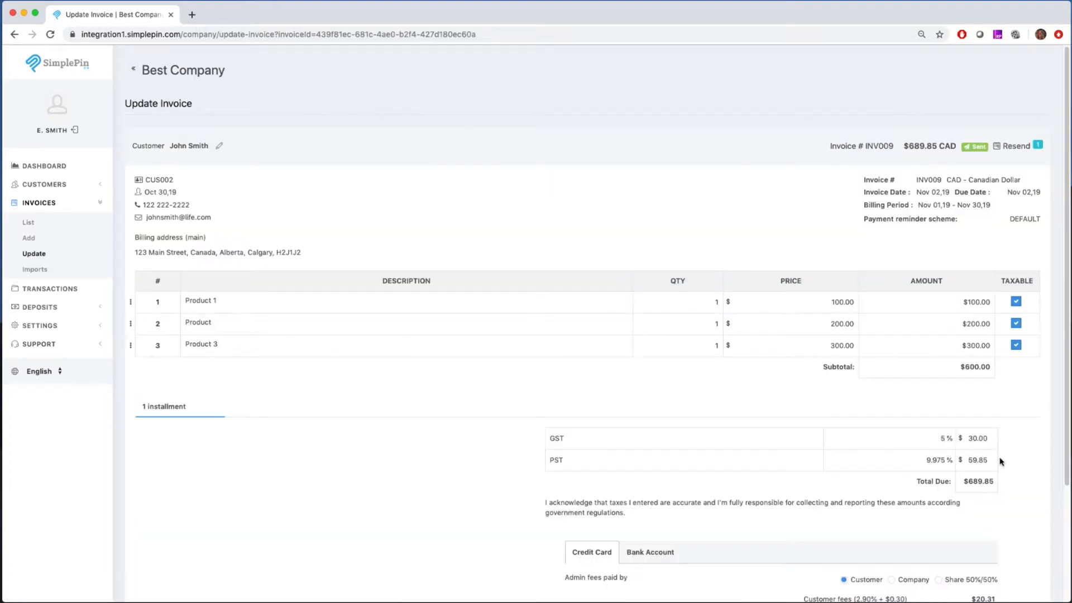
pyautogui.scroll(-2, 1001, 461)
pyautogui.scroll(-1, 1001, 461)
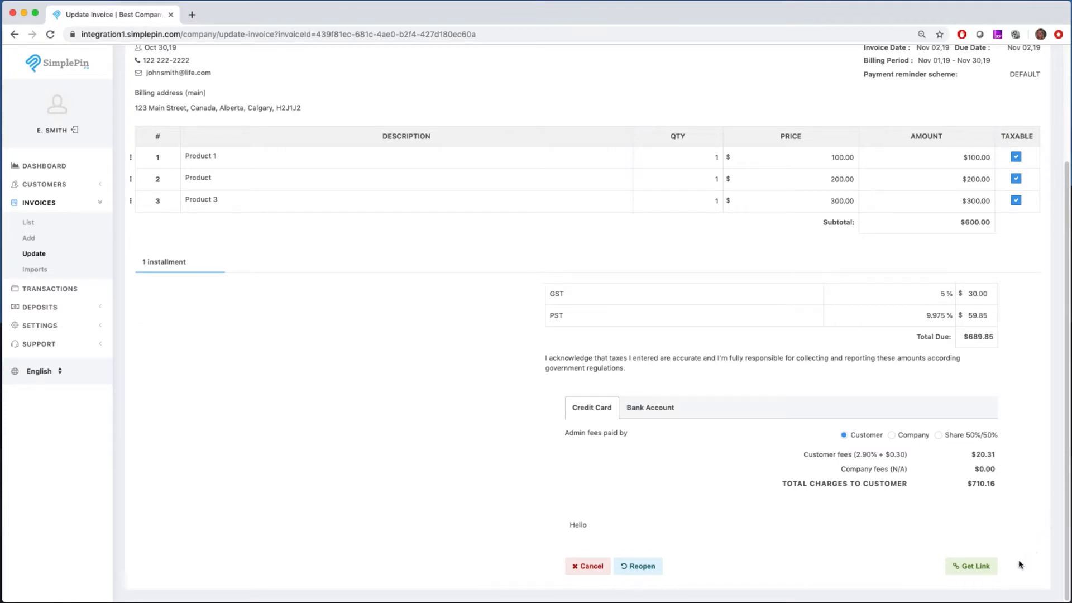
pyautogui.click(975, 566)
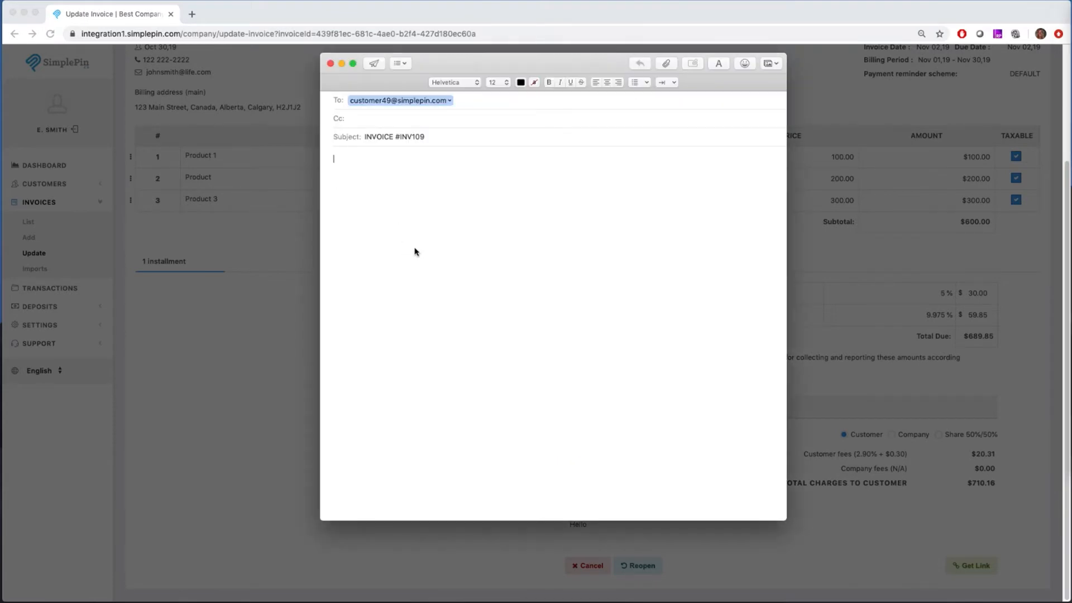
# - Switch to the email draft, paste the Pay Invoice button into the message body and send it
pyautogui.rightClick(414, 250)
pyautogui.click(450, 275)
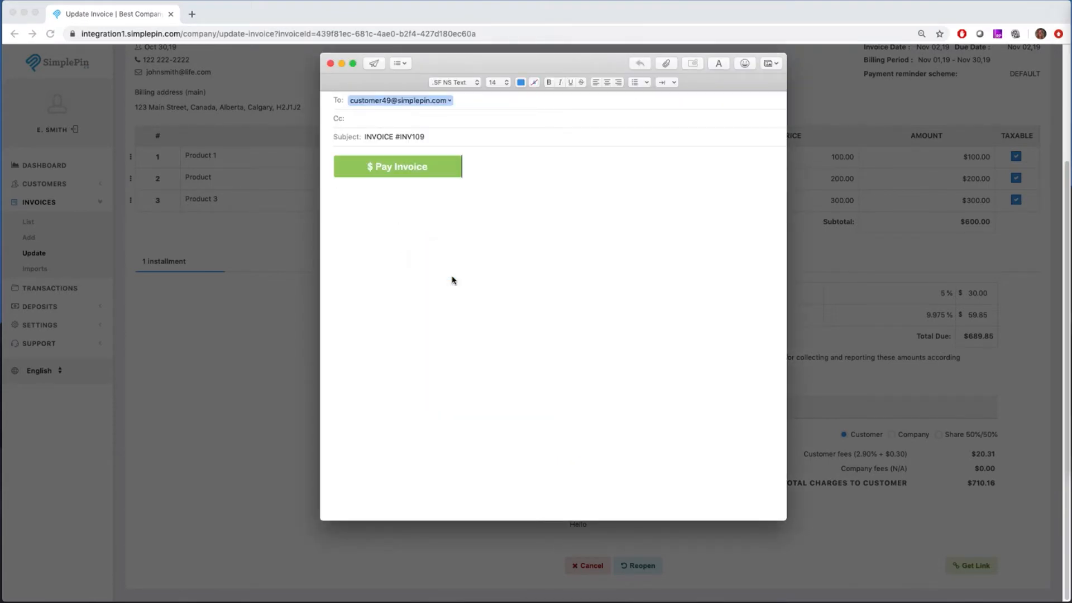
pyautogui.click(375, 63)
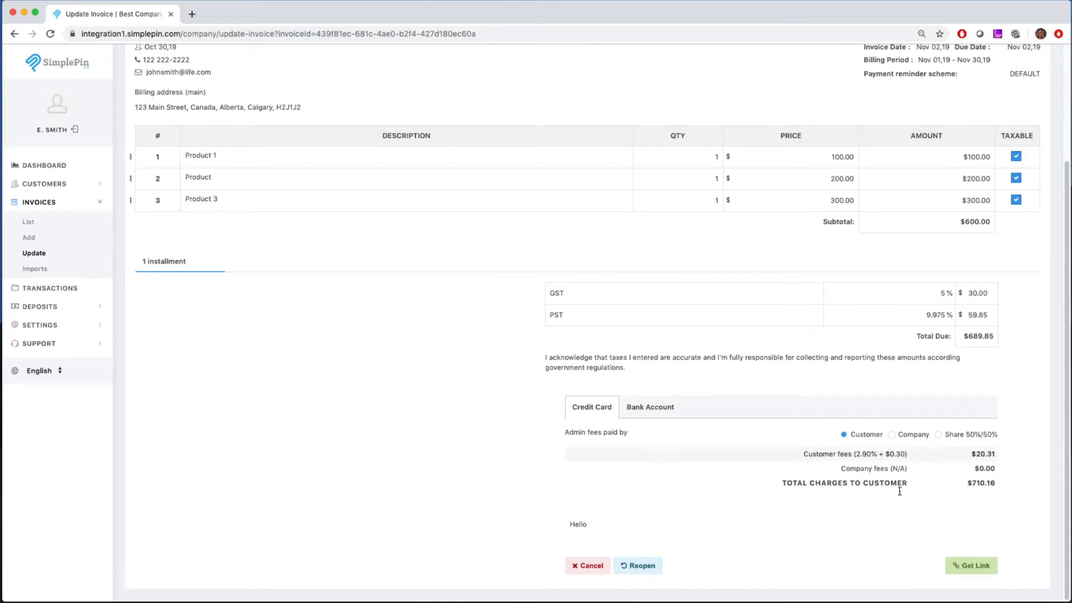
# - Reopen the invoice's sharing options and paste its QR code into the Example spreadsheet invoice, placing it below the date
pyautogui.click(970, 569)
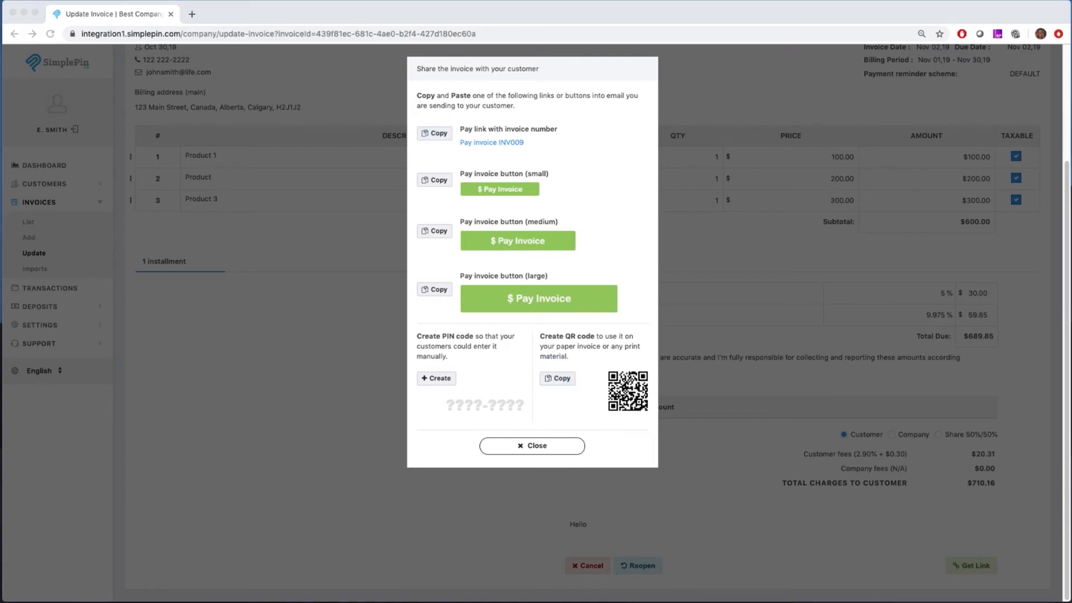
pyautogui.moveTo(1071, 54); pyautogui.dragTo(517, 67)
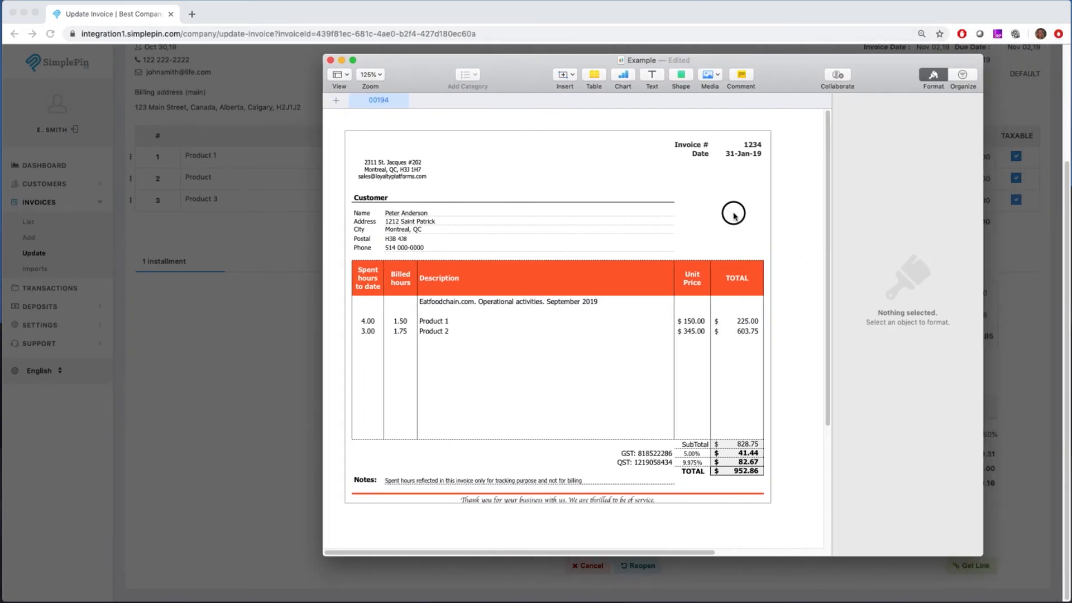
pyautogui.press('super+v')
pyautogui.moveTo(563, 326); pyautogui.dragTo(710, 215)
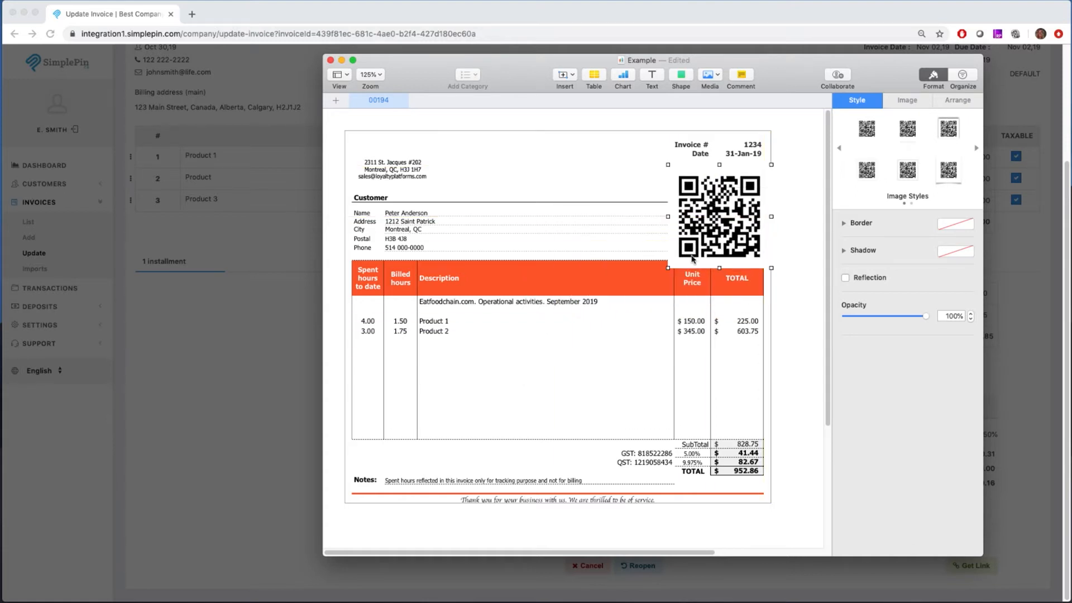
# - Shrink the pasted QR code and position it between the invoice date and the orange table header
pyautogui.moveTo(670, 266); pyautogui.dragTo(695, 238)
pyautogui.moveTo(735, 205); pyautogui.dragTo(728, 206)
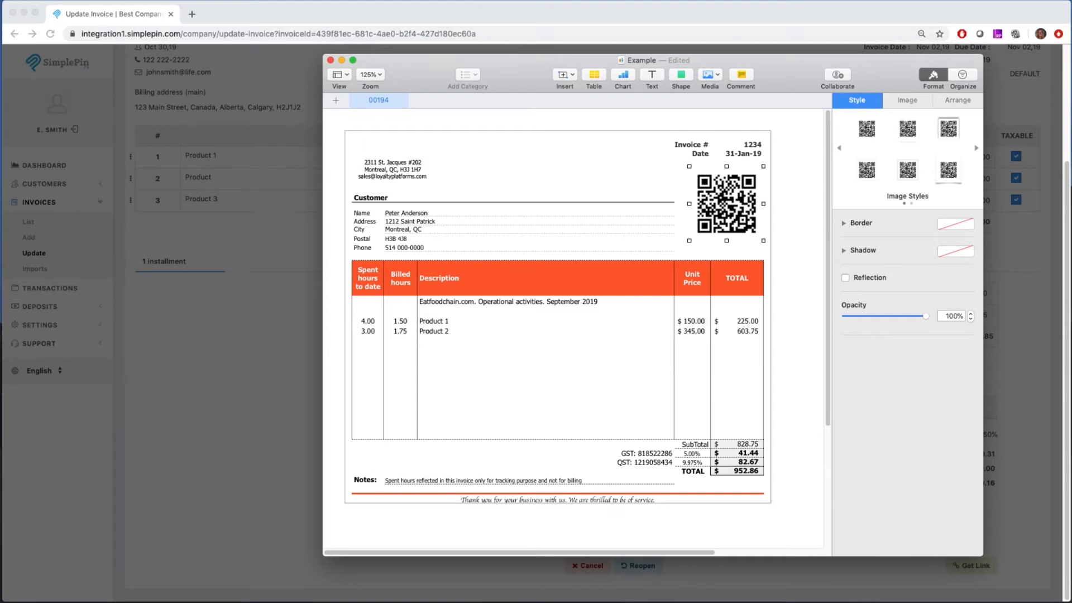
# - Switch back to SimplePin in the browser, create a PIN code for the invoice and close the sharing options
pyautogui.press('super+Tab')
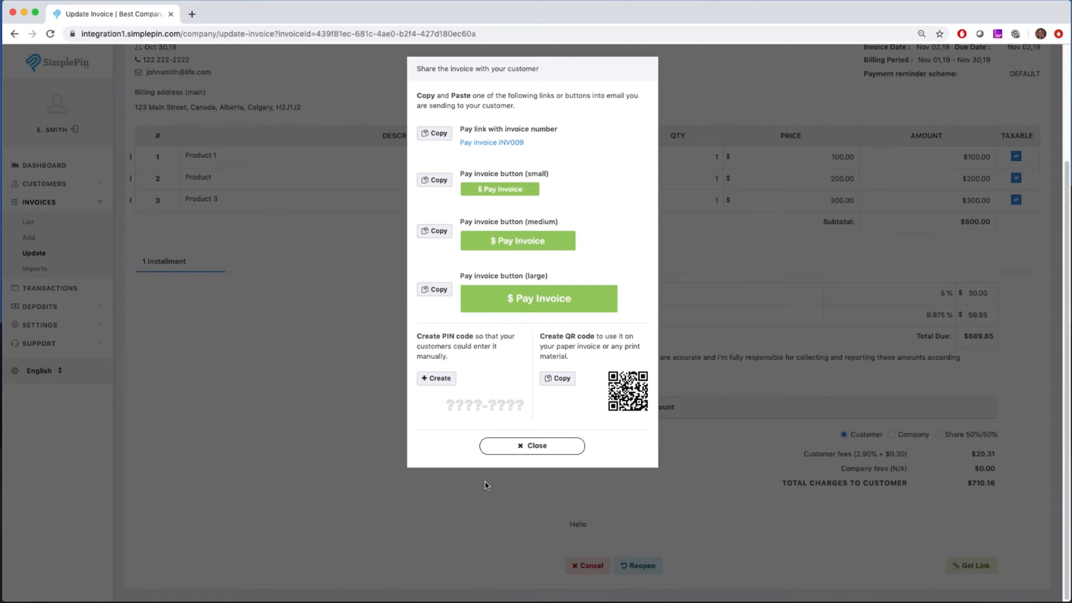
pyautogui.click(437, 378)
pyautogui.click(533, 448)
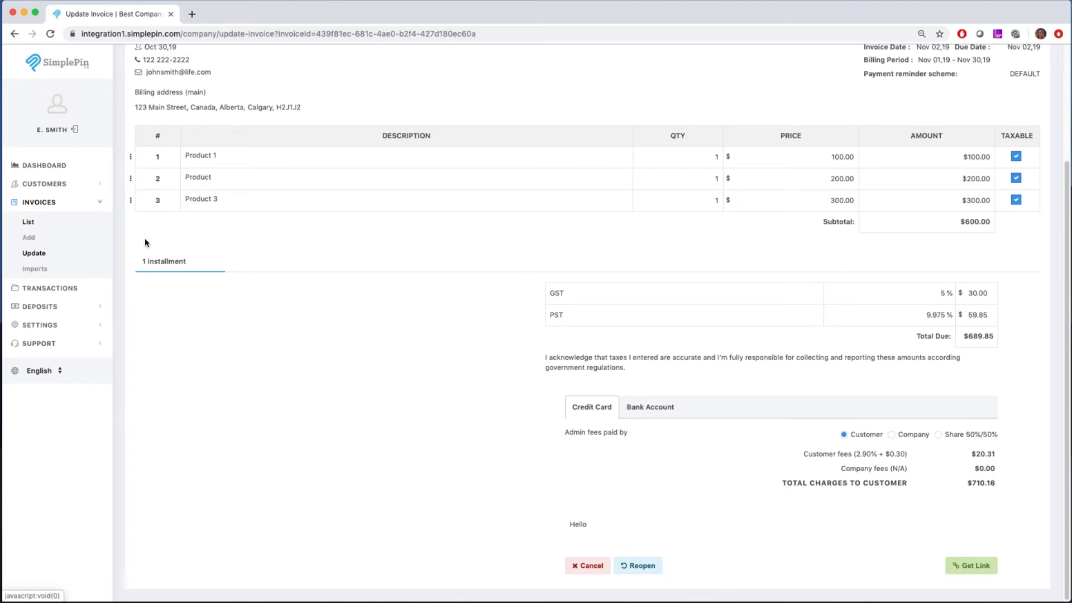
# - Open the preview of the sent invoice INV009 from the invoice list and download it as a PDF
pyautogui.click(29, 224)
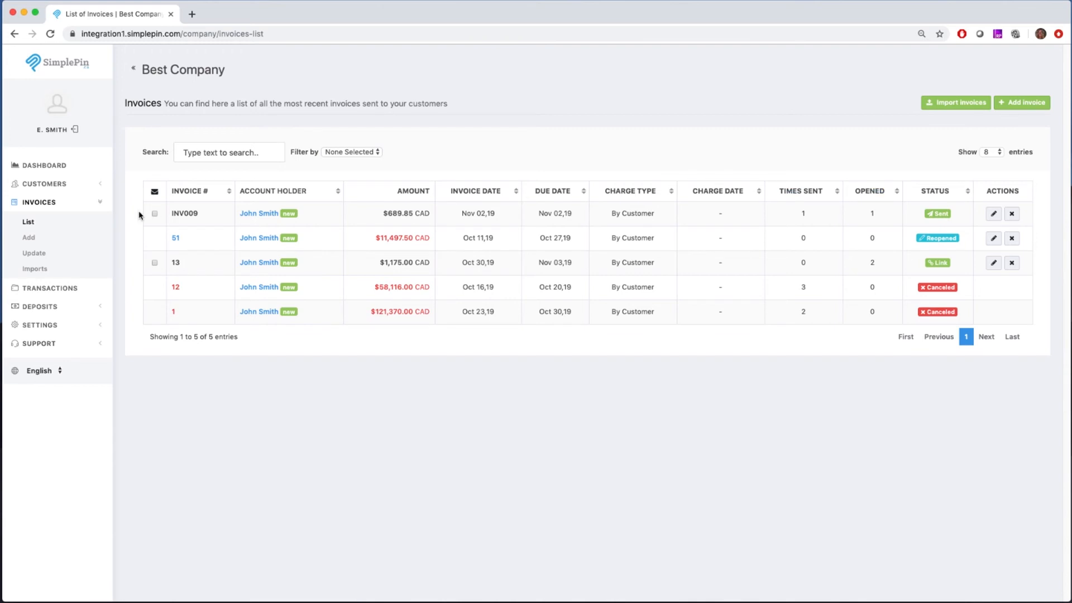
pyautogui.click(182, 213)
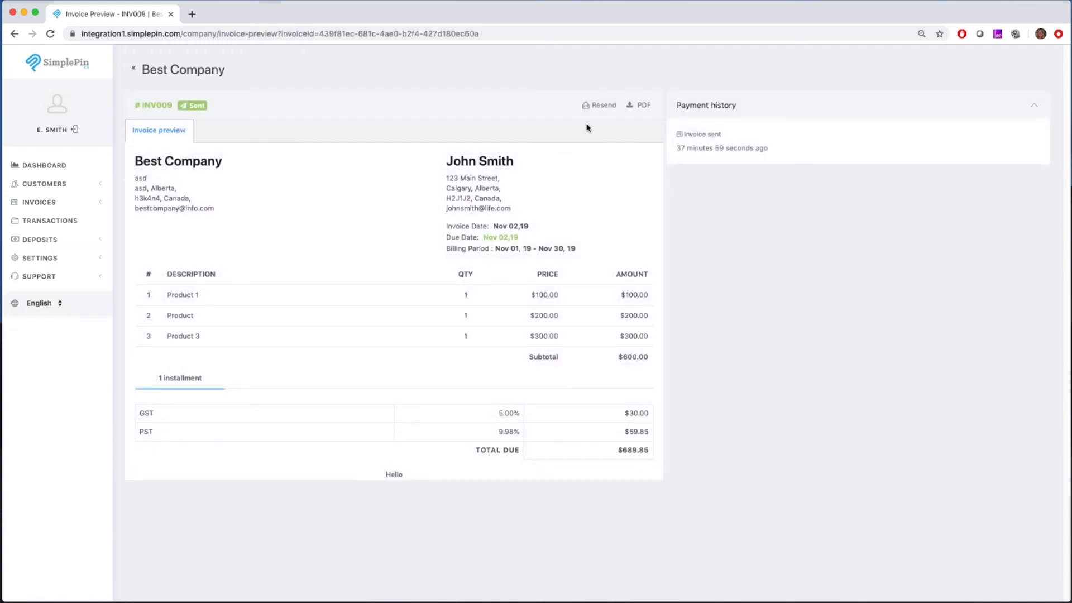
pyautogui.click(640, 108)
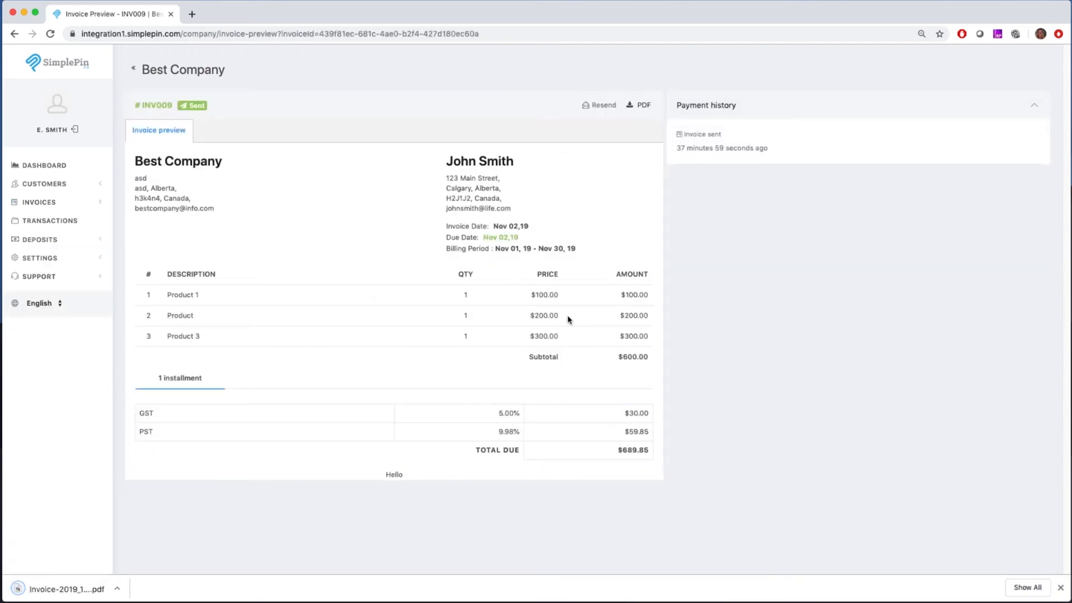
# - Open the downloaded invoice PDF and examine the payment code in its To pay section
pyautogui.click(84, 589)
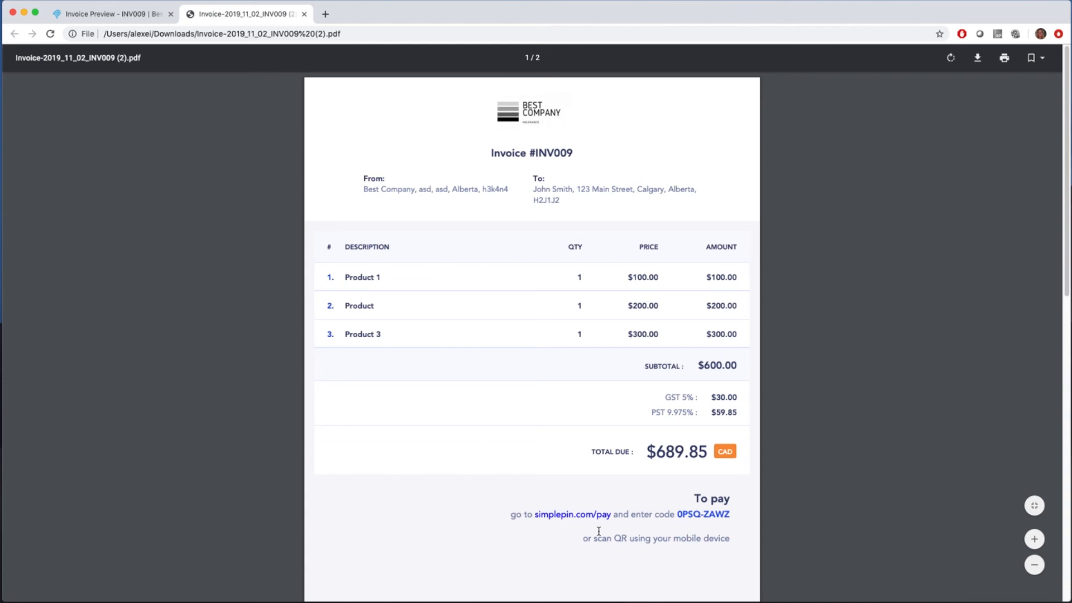
pyautogui.moveTo(733, 514); pyautogui.dragTo(676, 514)
pyautogui.click(722, 501)
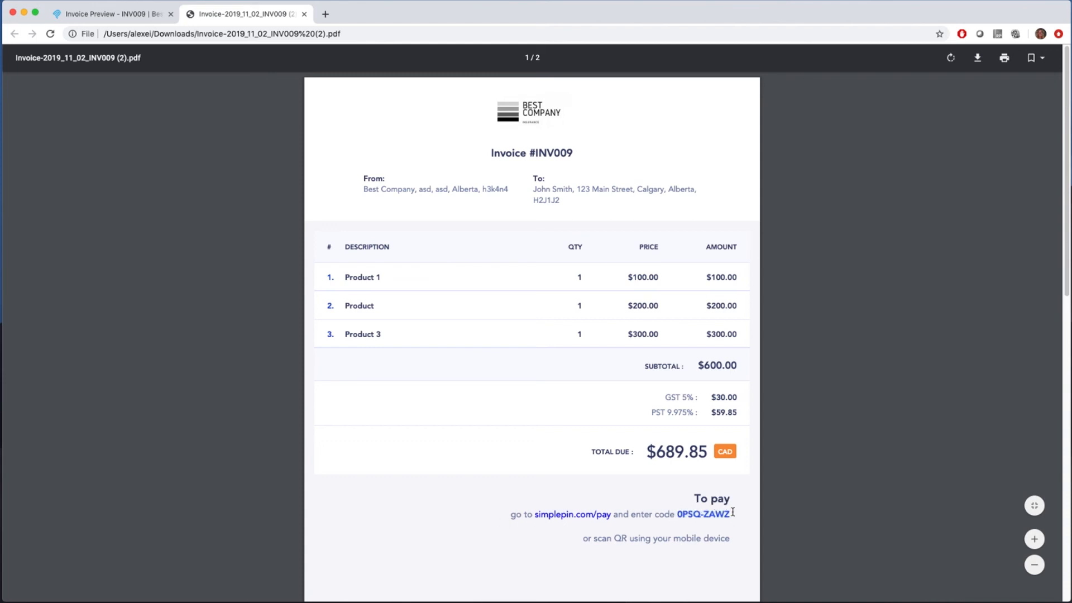